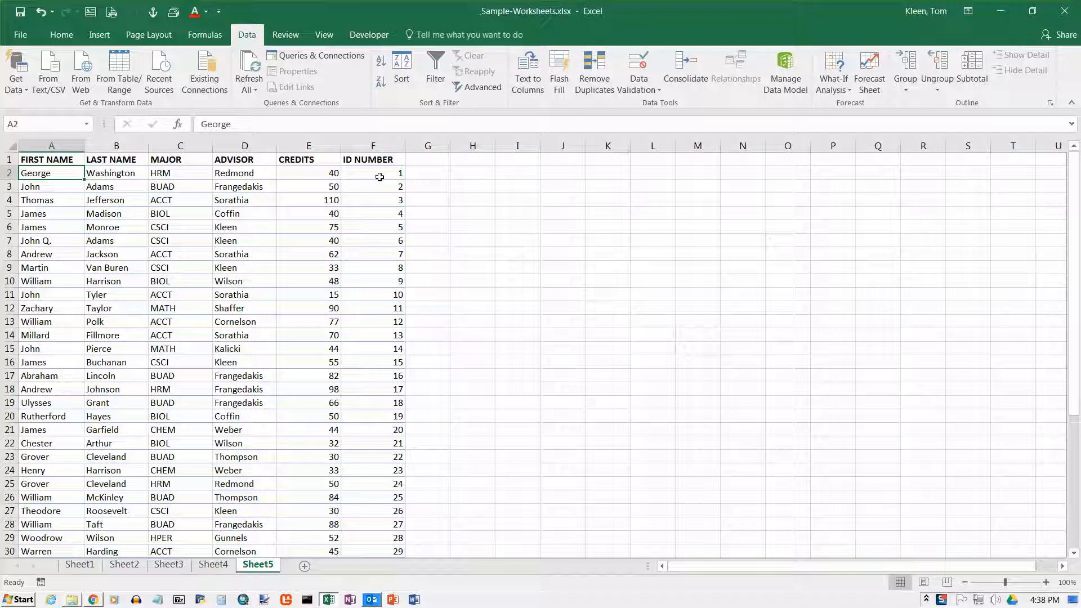
{"action": "left_click", "coordinate": [317, 177]}
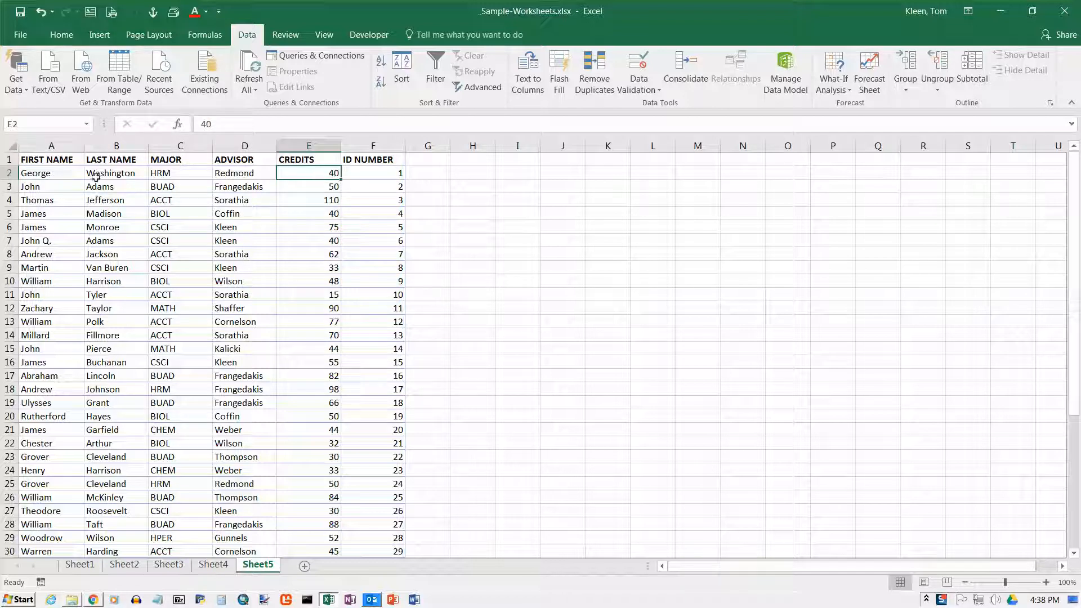
{"action": "left_click_drag", "start_coordinate": [52, 176], "coordinate": [366, 176]}
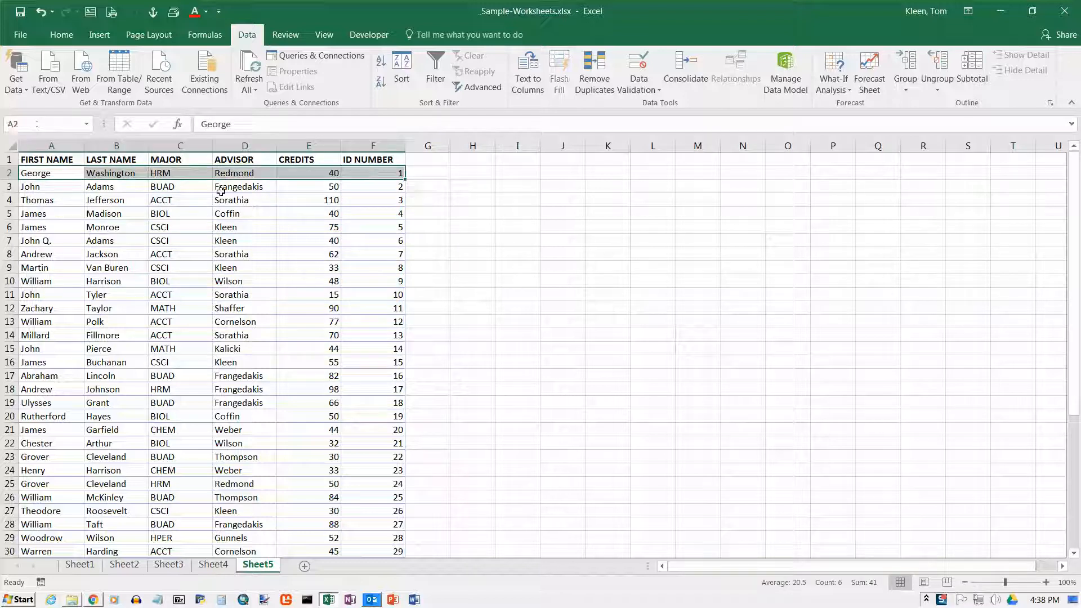
{"action": "left_click_drag", "start_coordinate": [57, 200], "coordinate": [366, 204]}
{"action": "left_click_drag", "start_coordinate": [46, 231], "coordinate": [362, 222]}
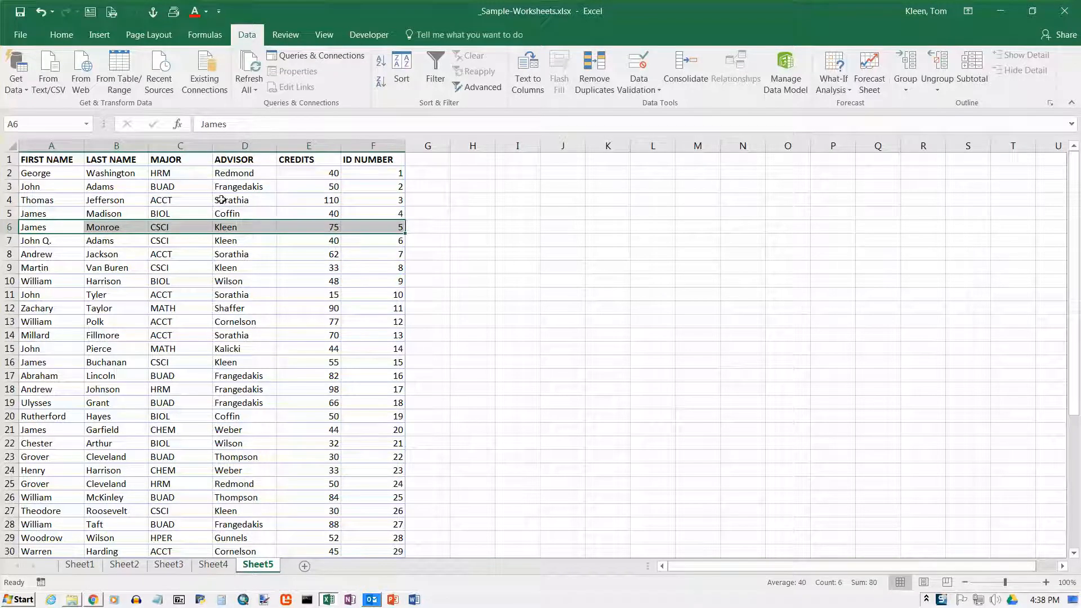
{"action": "left_click", "coordinate": [61, 176]}
{"action": "left_click_drag", "start_coordinate": [60, 176], "coordinate": [374, 175]}
{"action": "left_click_drag", "start_coordinate": [40, 191], "coordinate": [372, 189]}
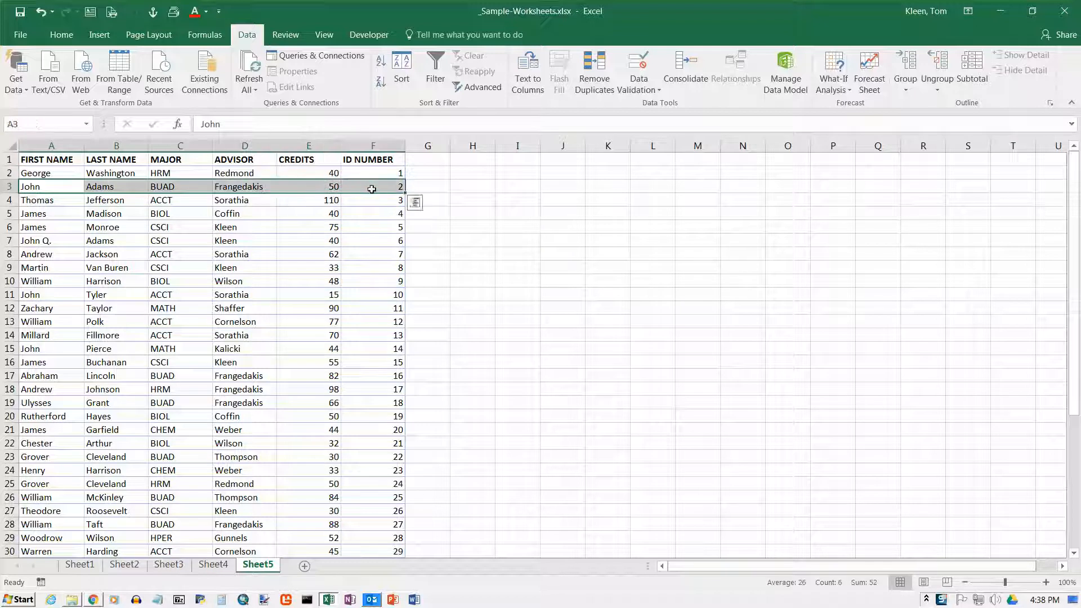
Turn on filtering for the student table and look through the values listed in the CREDITS filter
{"action": "left_click", "coordinate": [304, 173]}
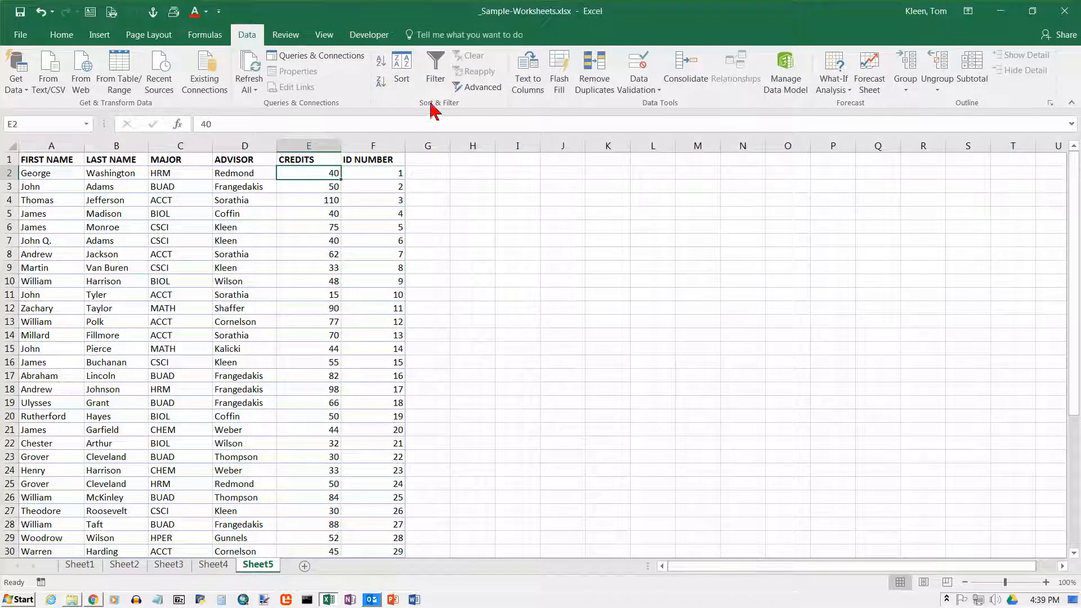
{"action": "left_click", "coordinate": [438, 68]}
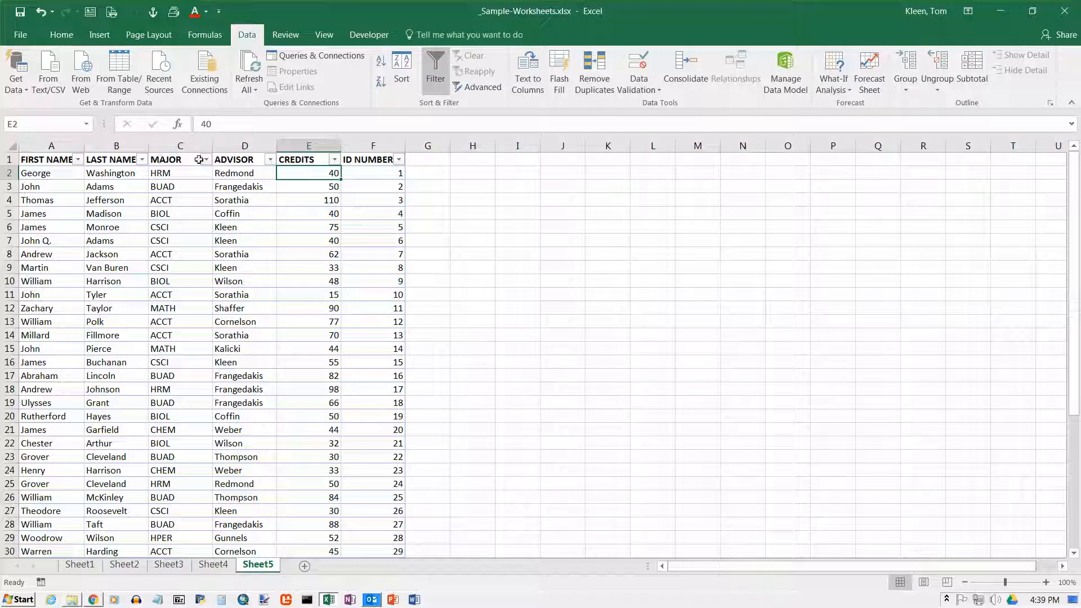
{"action": "left_click", "coordinate": [335, 160]}
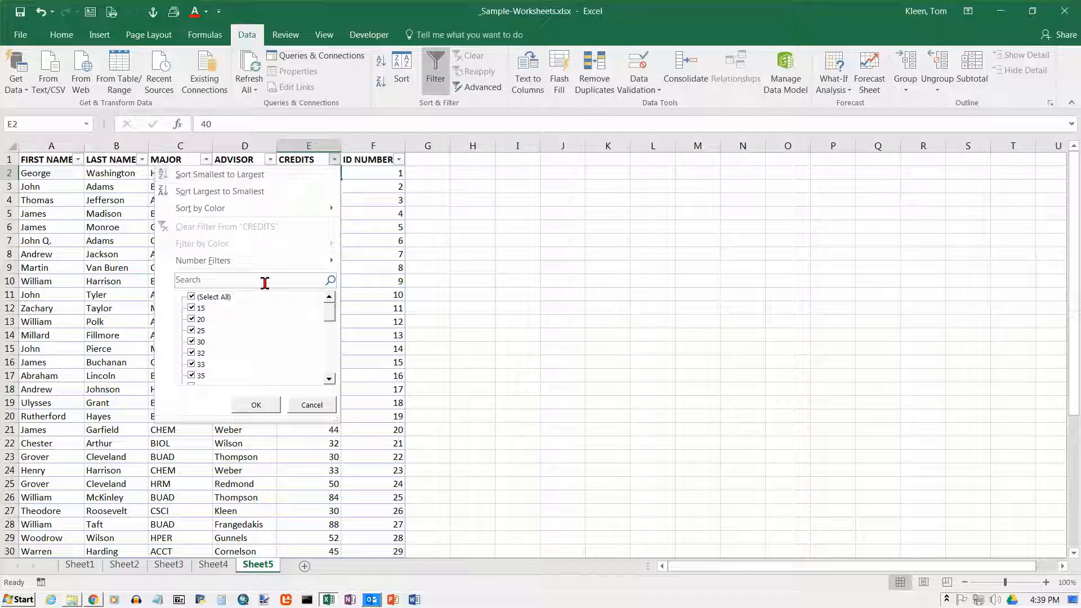
{"action": "left_click", "coordinate": [330, 379]}
{"action": "left_click", "coordinate": [331, 380]}
{"action": "left_click", "coordinate": [331, 380]}
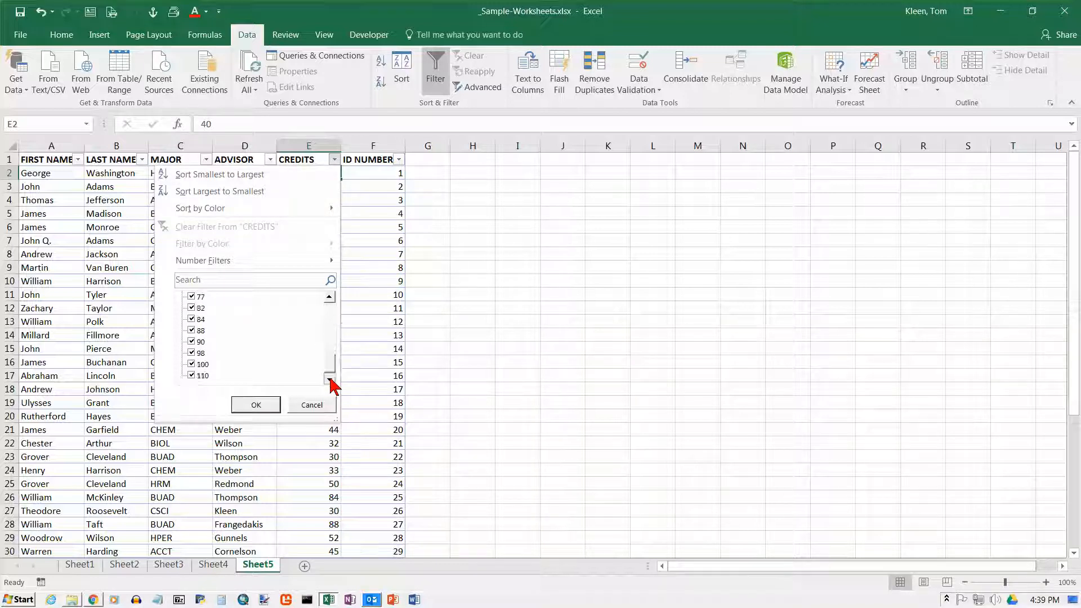
{"action": "left_click_drag", "start_coordinate": [329, 370], "coordinate": [337, 321]}
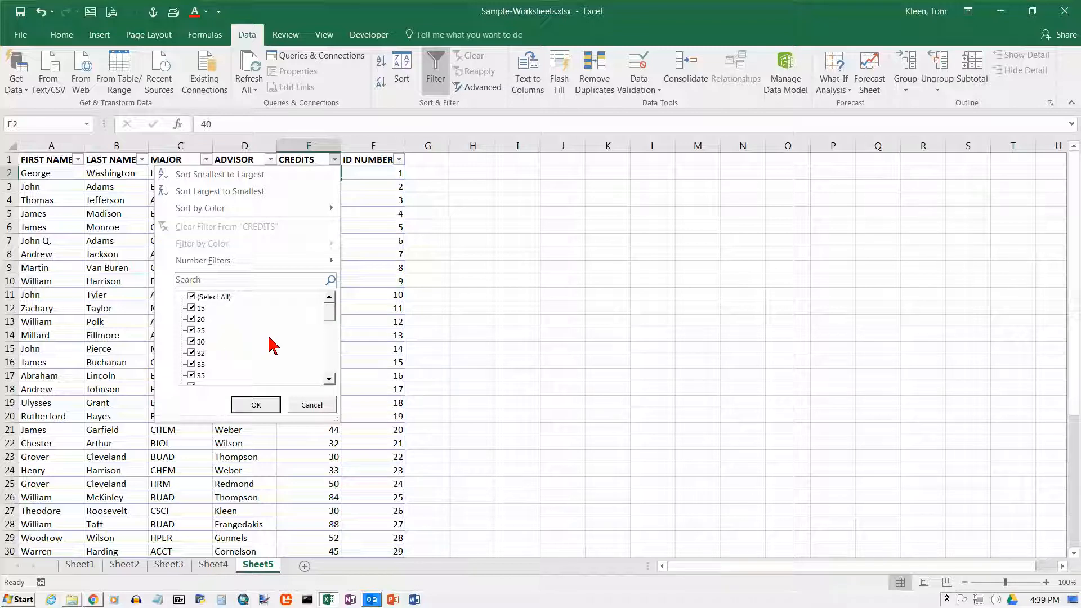
{"action": "left_click", "coordinate": [331, 358]}
{"action": "left_click_drag", "start_coordinate": [332, 362], "coordinate": [334, 307]}
Filter the table to show only students whose CREDITS value is less than 30
{"action": "mouse_move", "coordinate": [230, 262]}
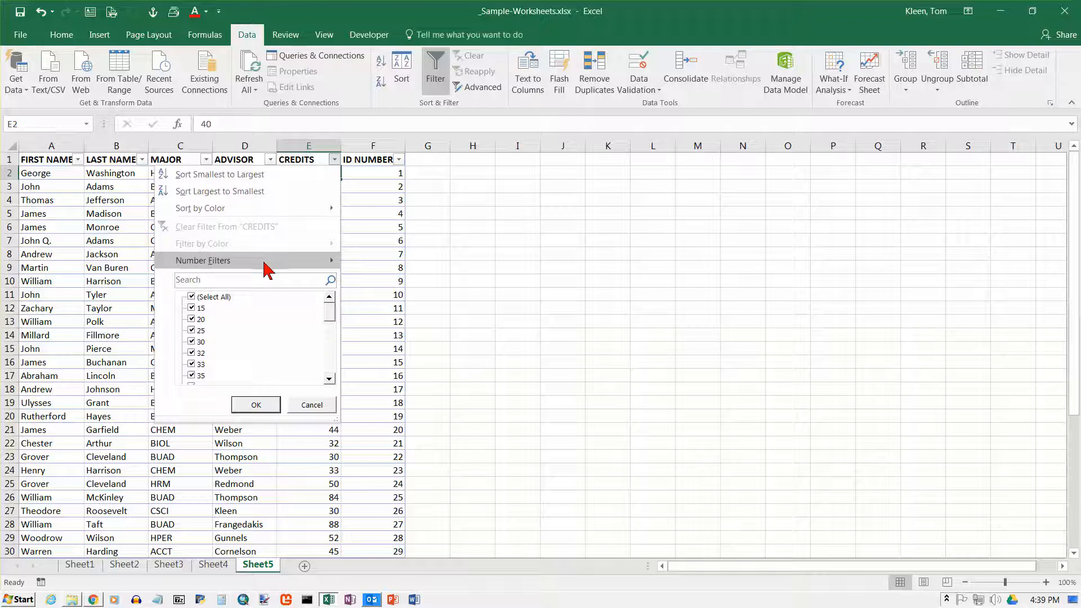
{"action": "mouse_move", "coordinate": [324, 260]}
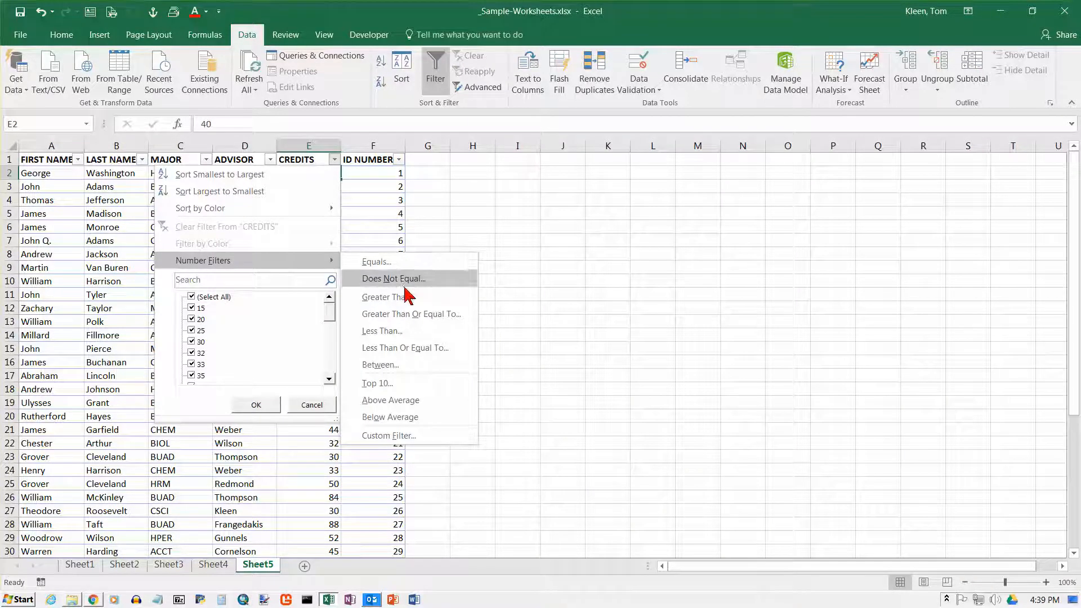
{"action": "left_click", "coordinate": [417, 336]}
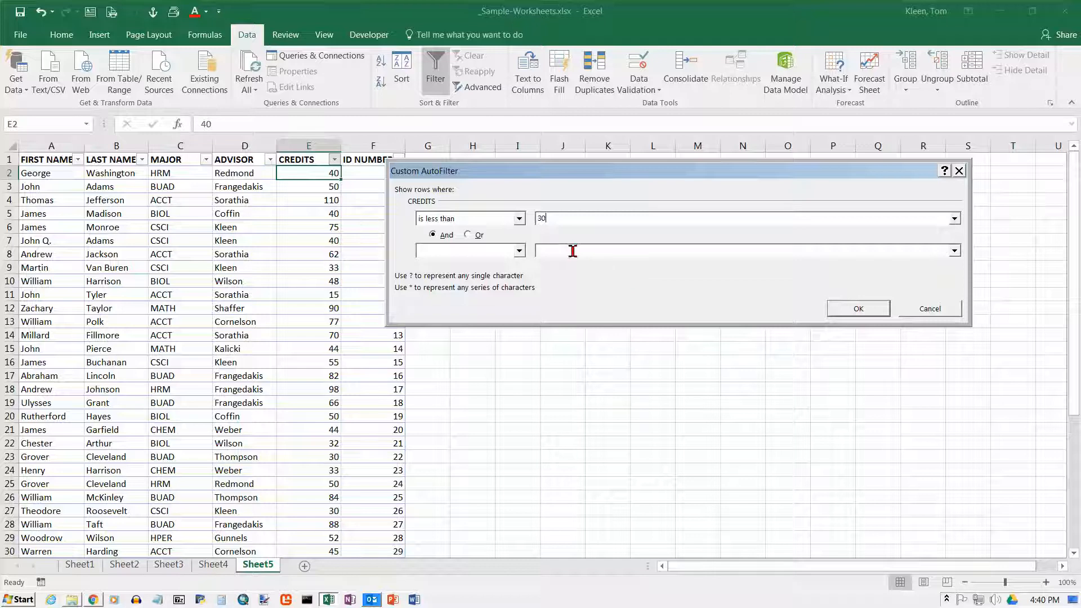
{"action": "left_click", "coordinate": [864, 312]}
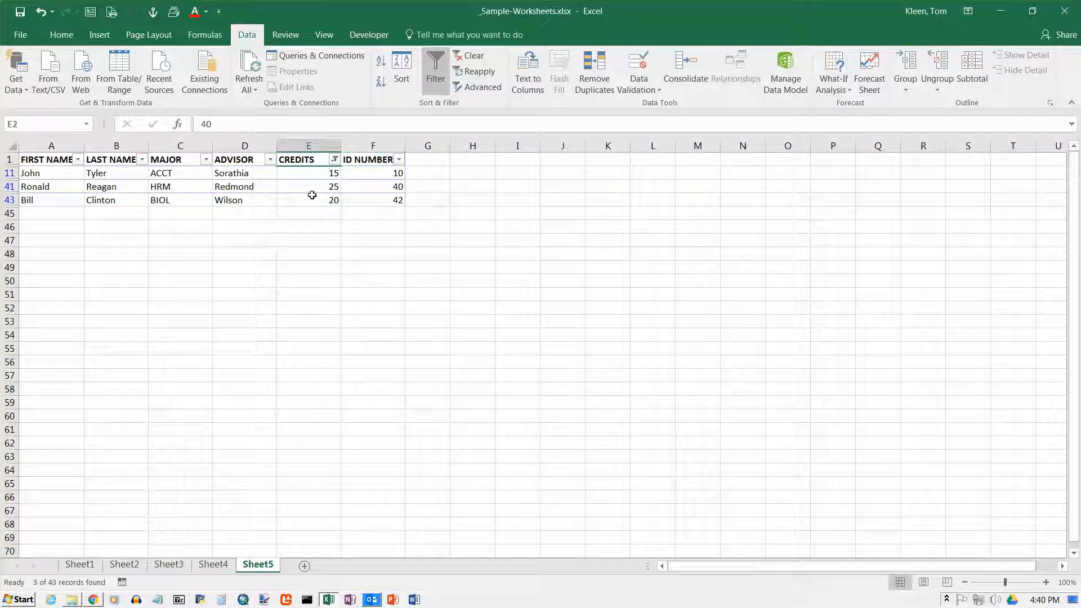
Clear the current filter and show only students whose CREDITS value is greater than or equal to 90
{"action": "left_click", "coordinate": [482, 64]}
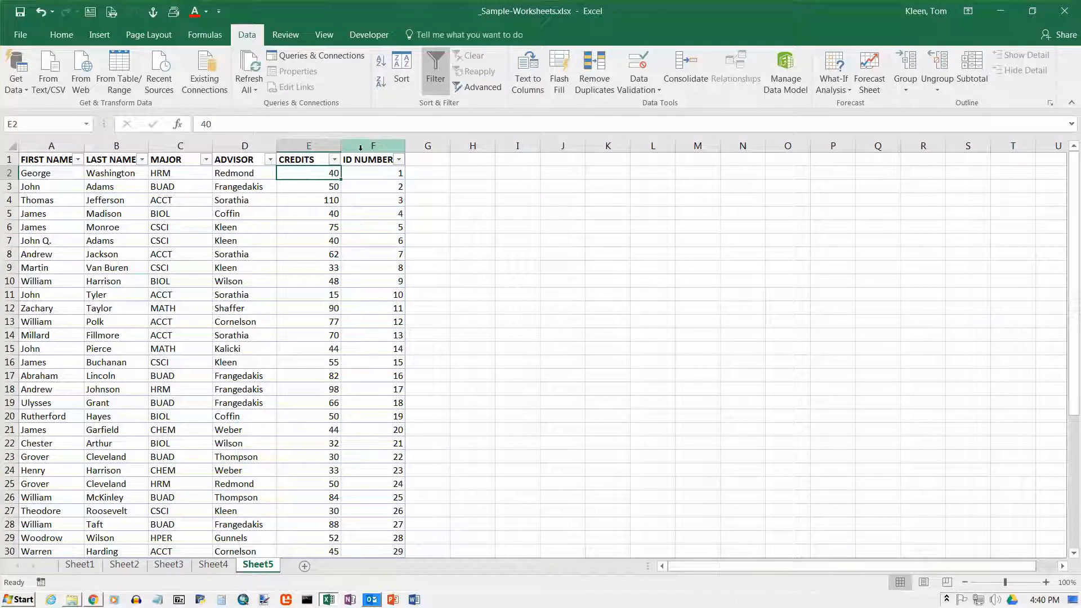
{"action": "left_click", "coordinate": [335, 161]}
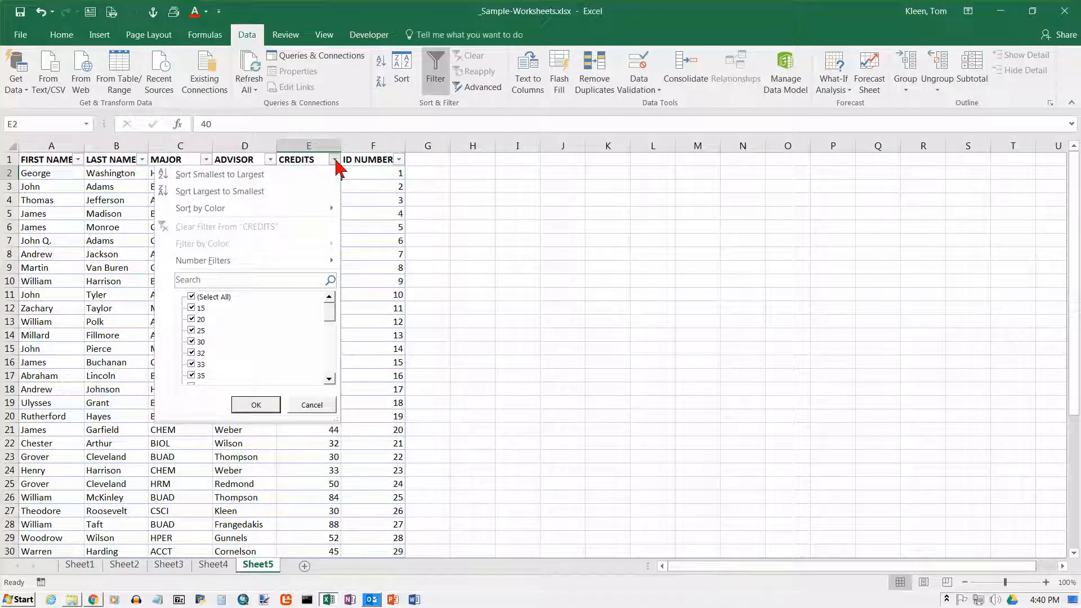
{"action": "mouse_move", "coordinate": [242, 261]}
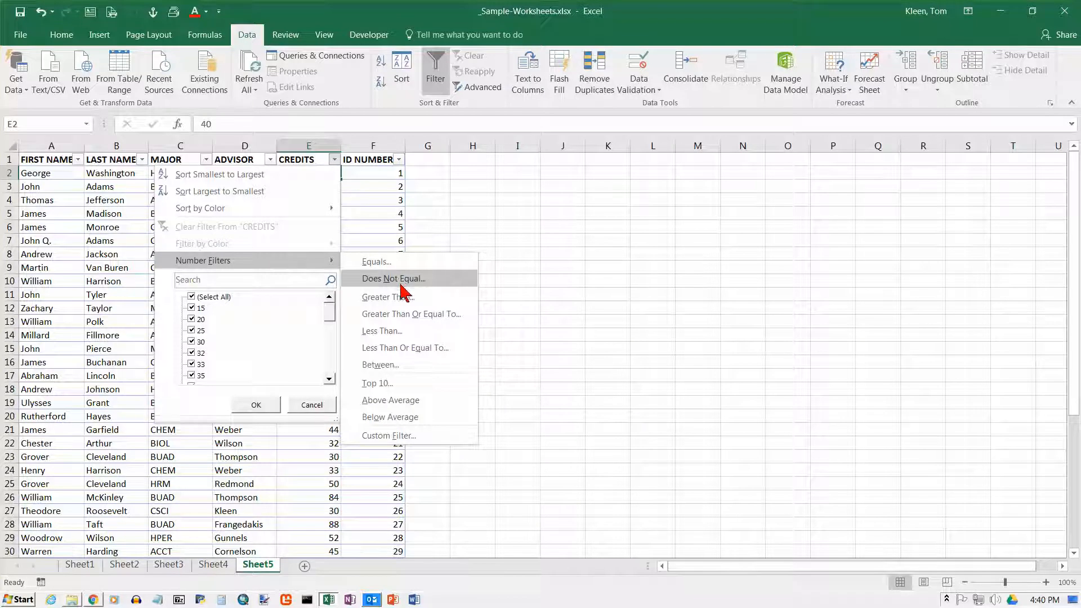
{"action": "left_click", "coordinate": [417, 315]}
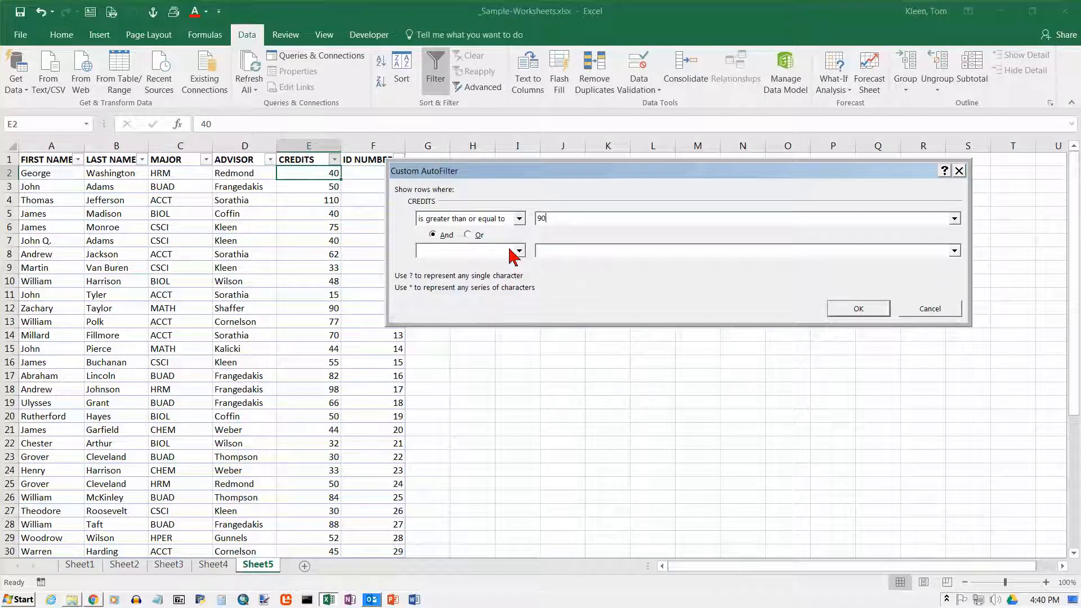
{"action": "left_click", "coordinate": [859, 310]}
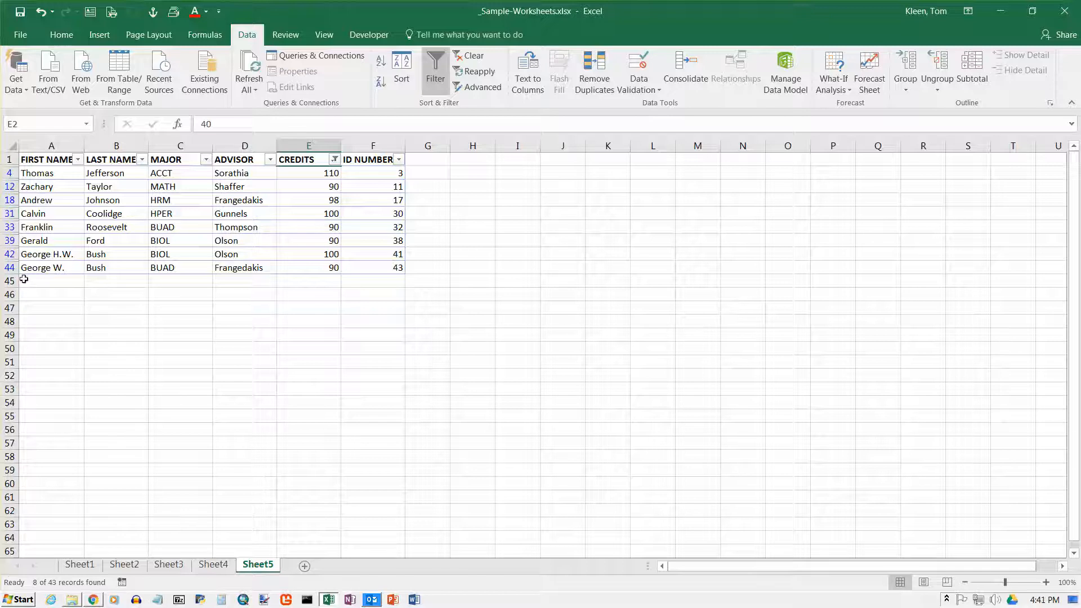
Clear the current filter and set up a Between number filter on CREDITS from 30 to 59
{"action": "mouse_move", "coordinate": [340, 167]}
{"action": "left_click", "coordinate": [472, 57]}
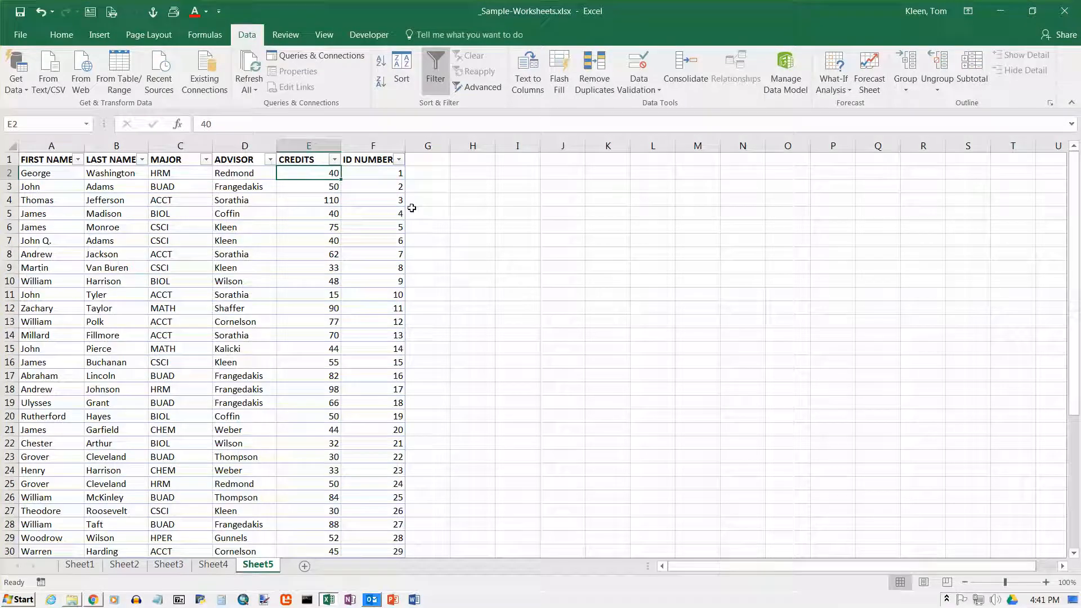
{"action": "left_click", "coordinate": [335, 161]}
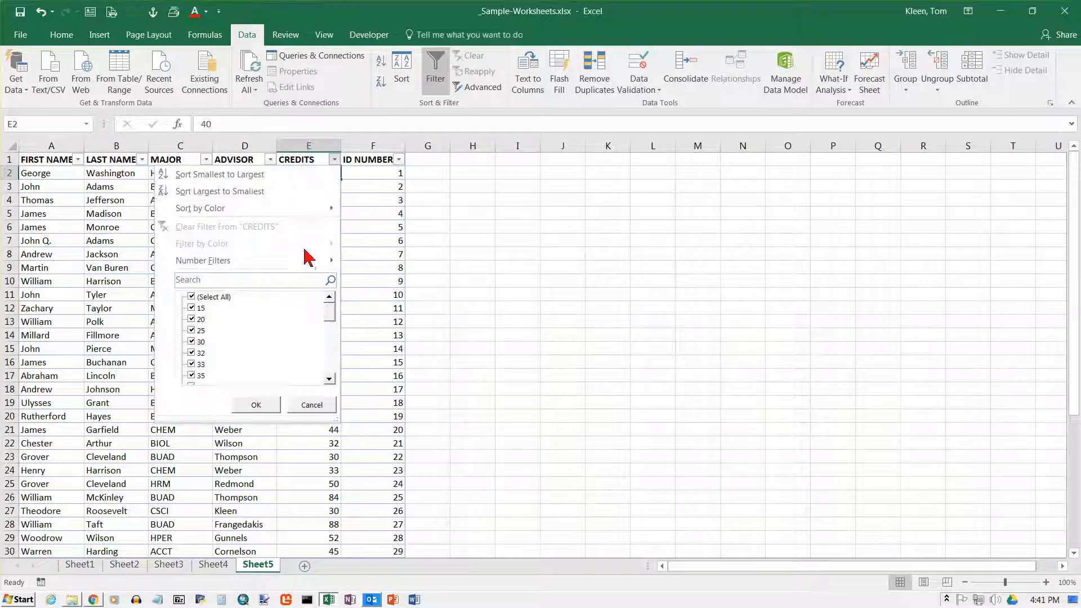
{"action": "mouse_move", "coordinate": [278, 259]}
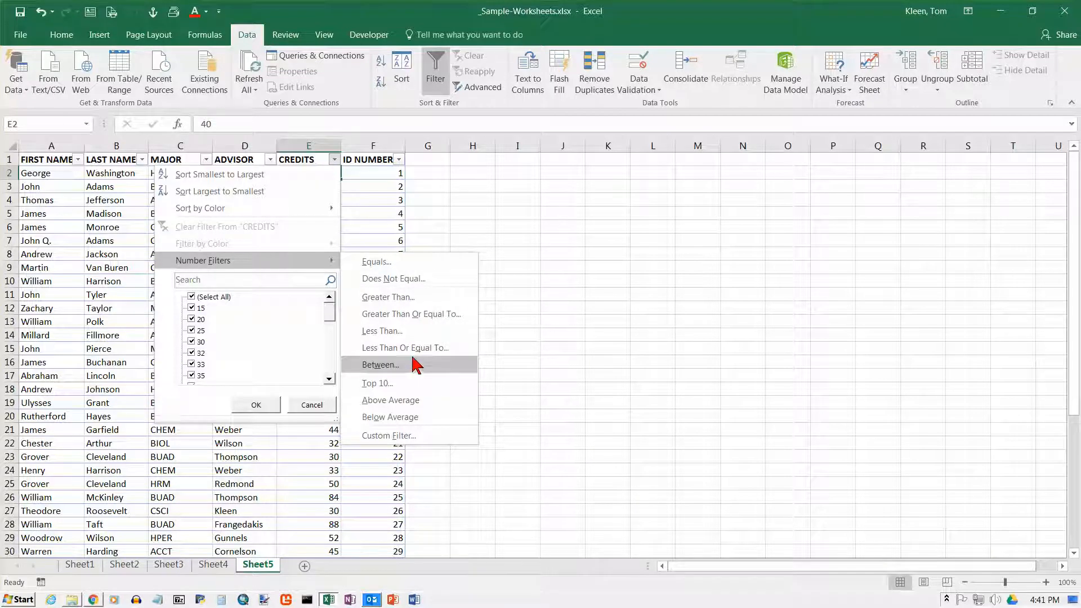
{"action": "left_click", "coordinate": [387, 366]}
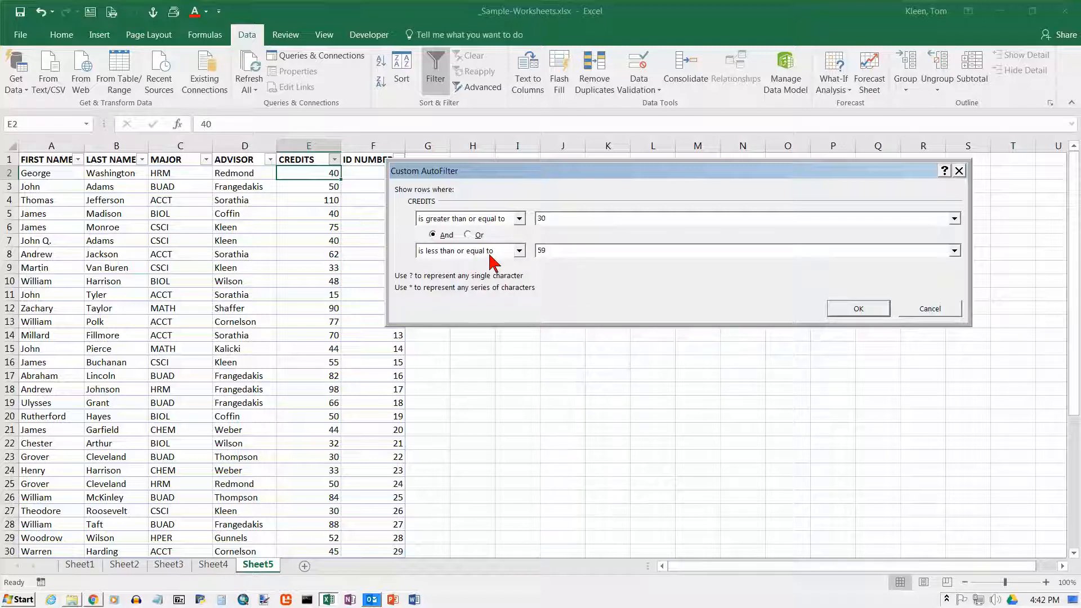
Change the filter's upper condition to is less than 60 and apply it to the CREDITS column
{"action": "left_click", "coordinate": [519, 251]}
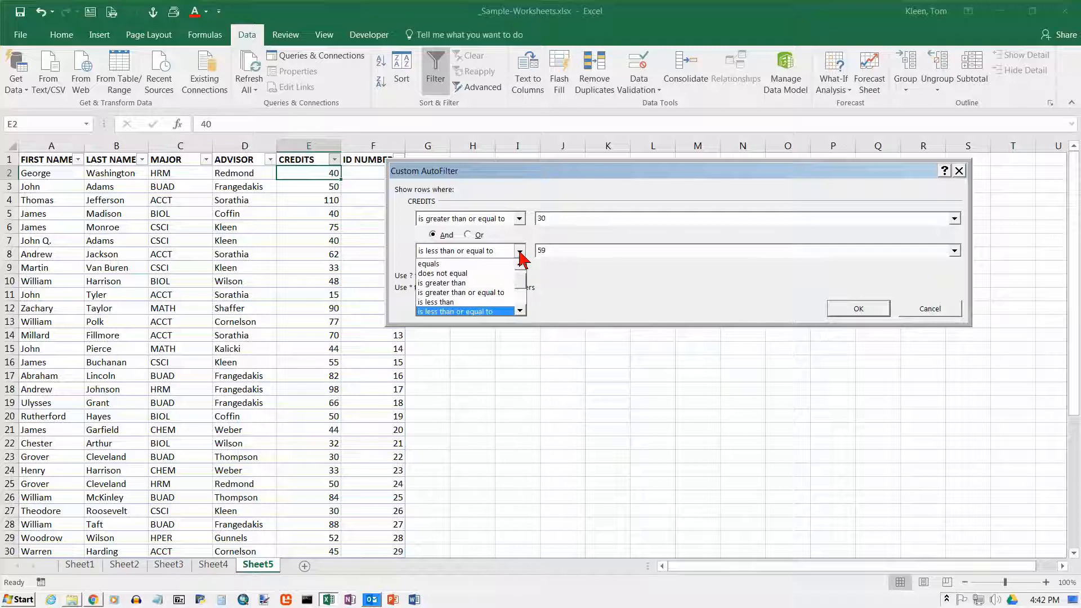
{"action": "left_click", "coordinate": [459, 303]}
{"action": "left_click_drag", "start_coordinate": [550, 252], "coordinate": [537, 253]}
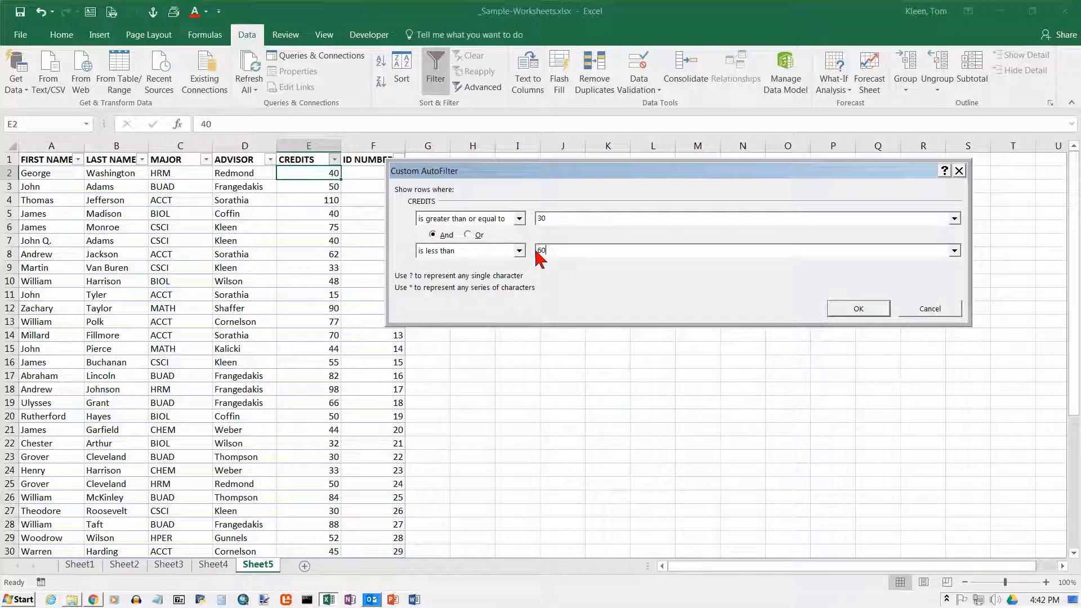
{"action": "type", "text": "60"}
{"action": "left_click", "coordinate": [860, 311]}
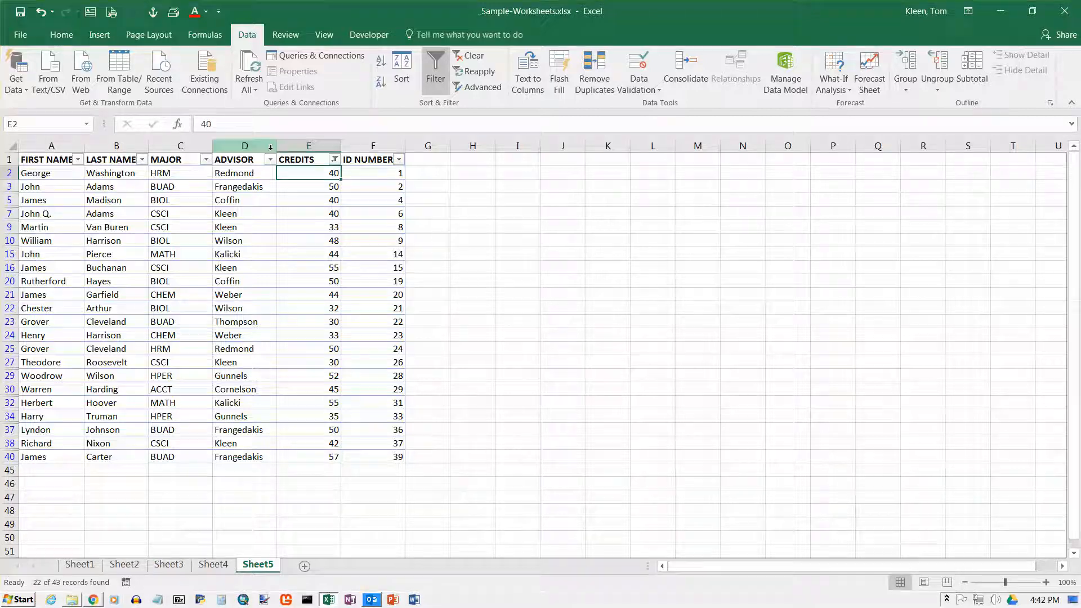
Sort the filtered rows by CREDITS from smallest to largest, and clear the filter
{"action": "left_click", "coordinate": [336, 160]}
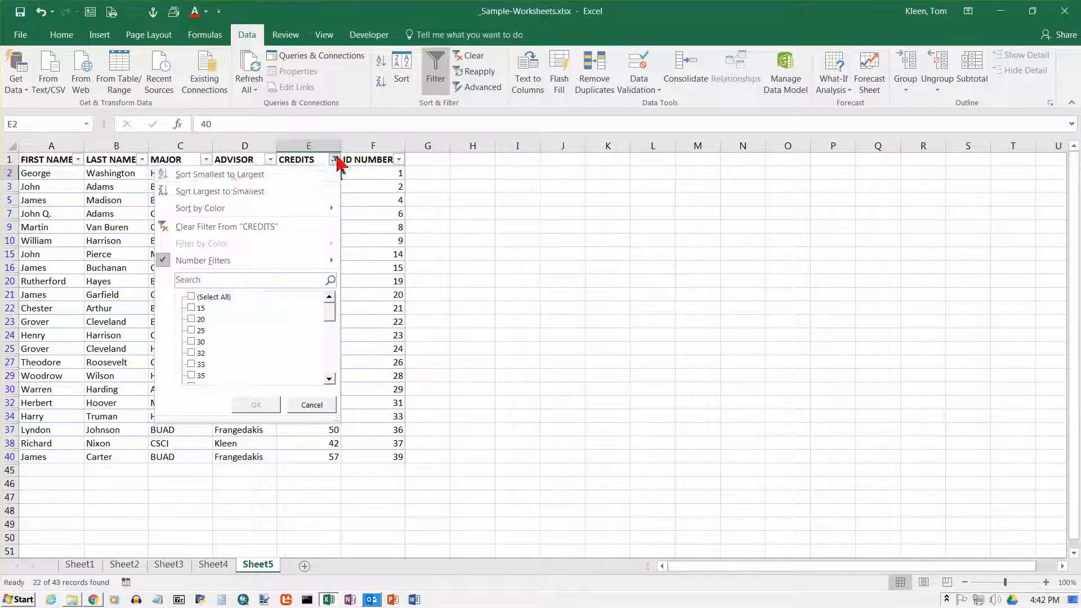
{"action": "left_click", "coordinate": [230, 174]}
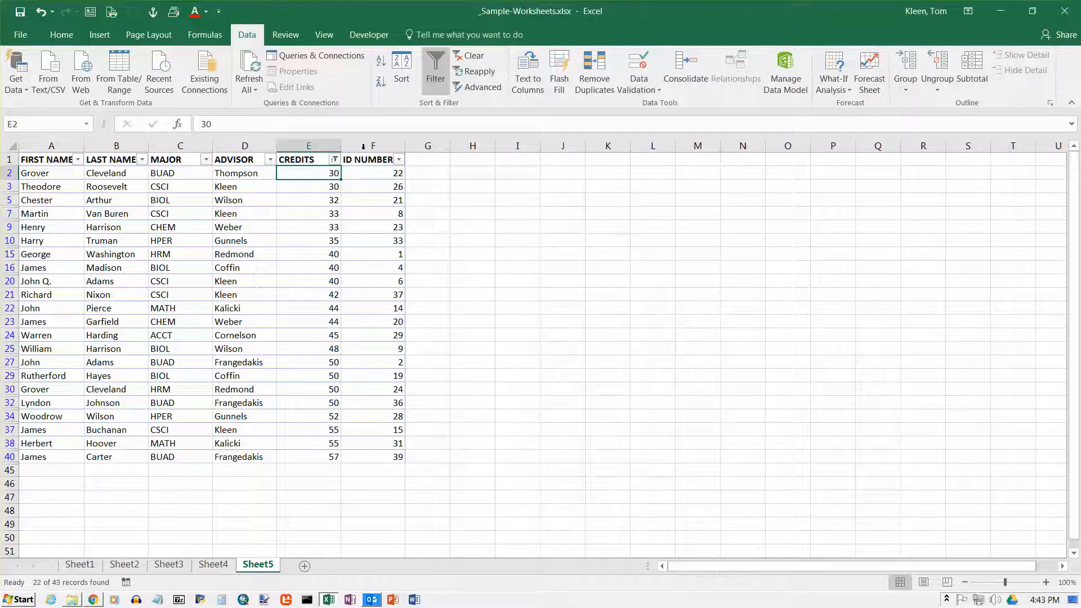
{"action": "left_click", "coordinate": [472, 56]}
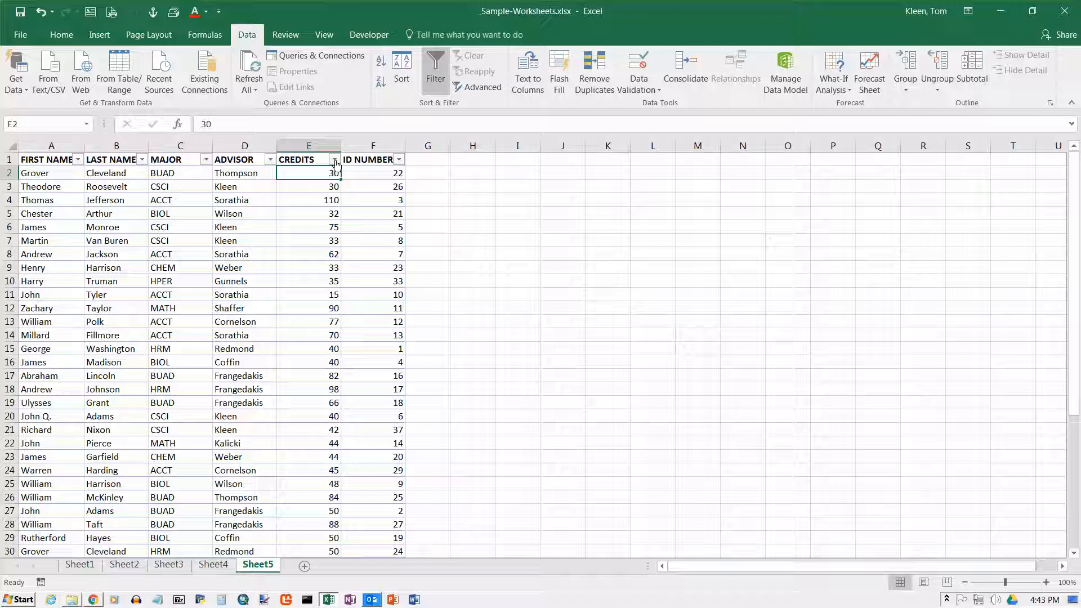
Start a custom number filter on the CREDITS column with the first condition set to is less than 30
{"action": "left_click", "coordinate": [336, 160]}
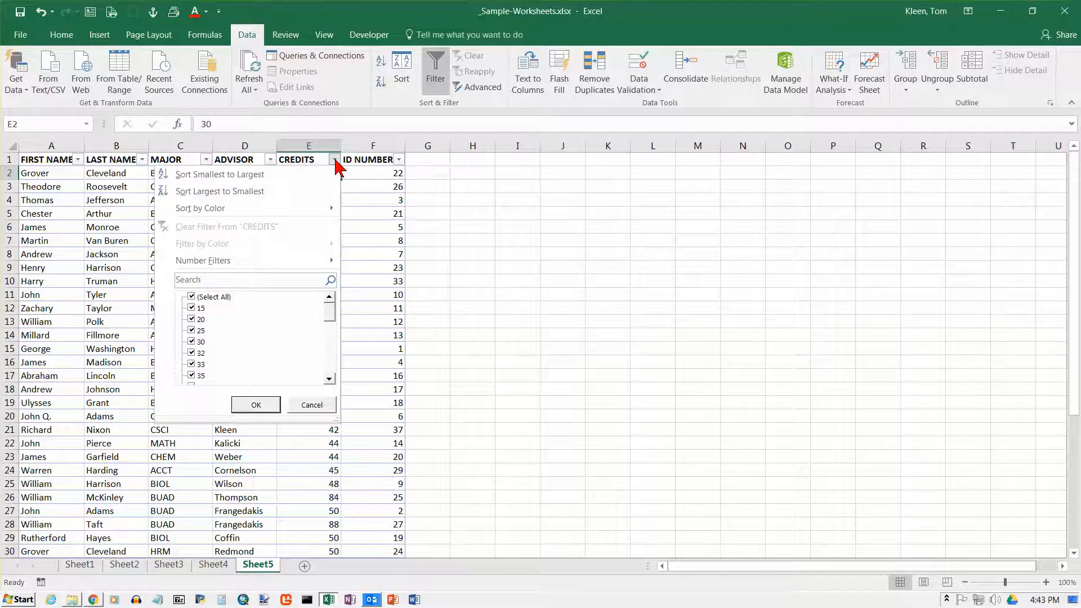
{"action": "mouse_move", "coordinate": [287, 265]}
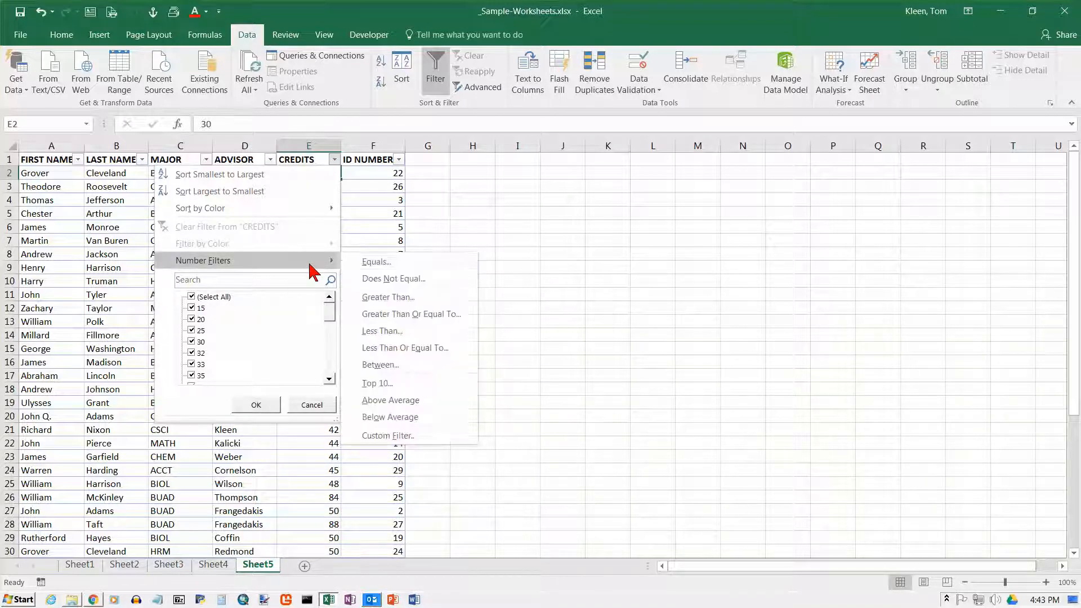
{"action": "left_click", "coordinate": [414, 434]}
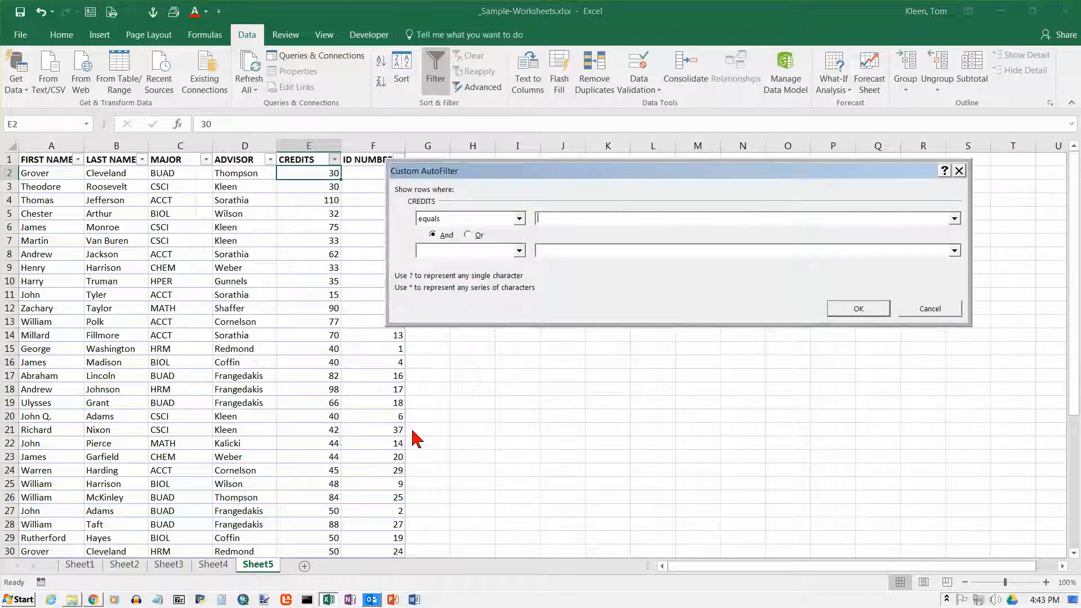
{"action": "left_click", "coordinate": [520, 219]}
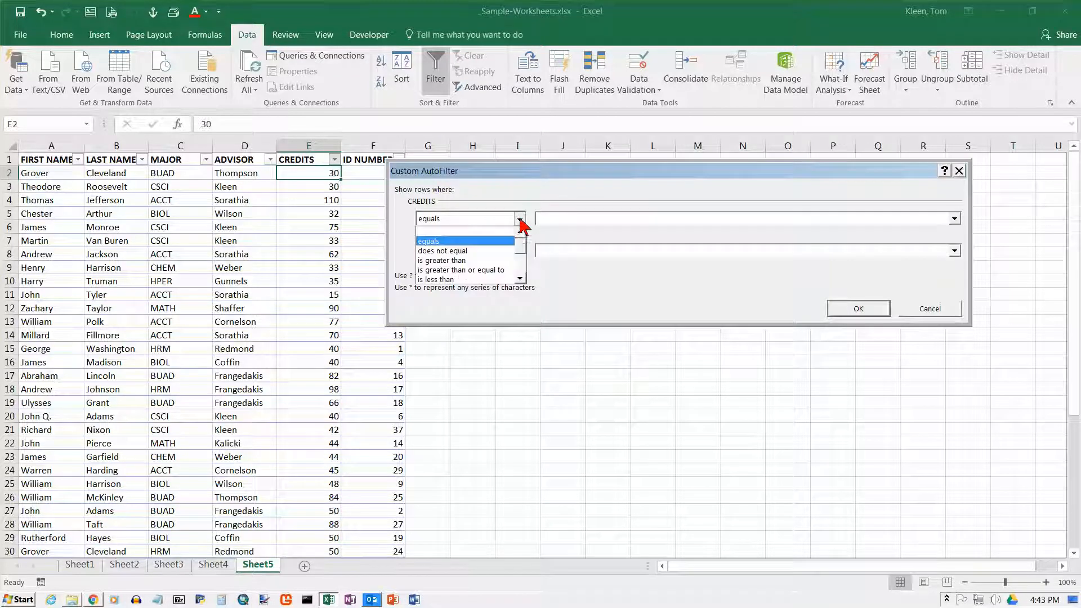
{"action": "left_click", "coordinate": [458, 284]}
{"action": "left_click", "coordinate": [565, 222]}
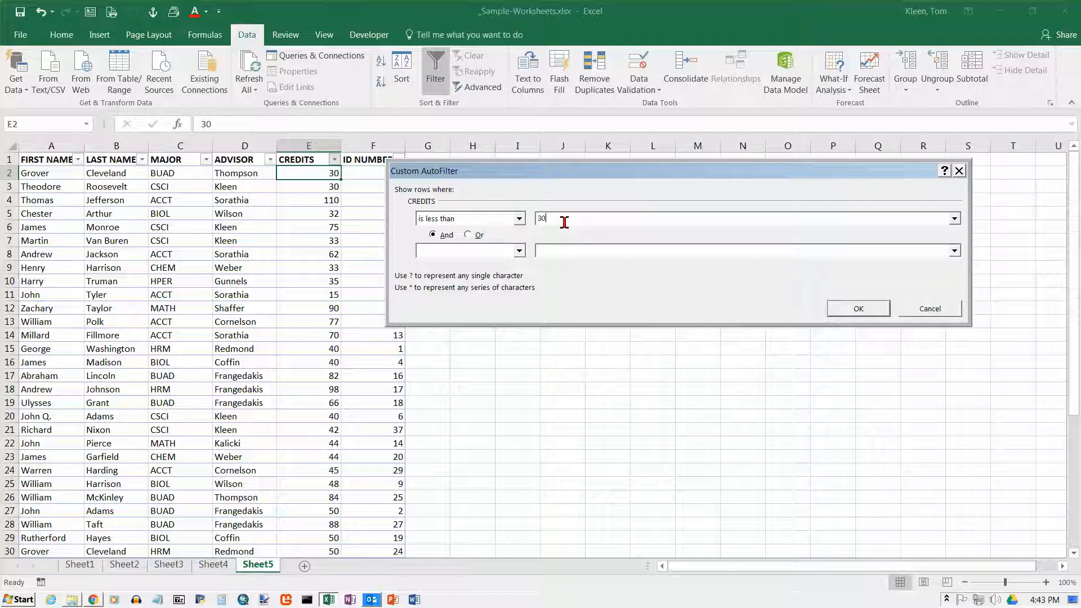
Add an And condition of is greater than or equal to 90 to the custom CREDITS filter and apply it
{"action": "left_click", "coordinate": [519, 251]}
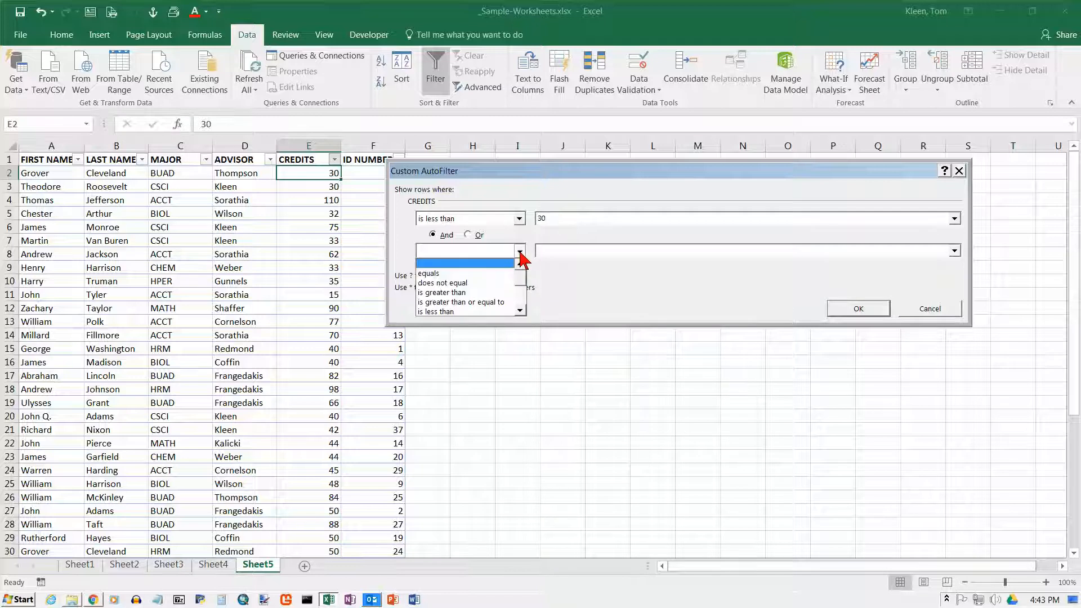
{"action": "left_click", "coordinate": [490, 302]}
{"action": "left_click", "coordinate": [558, 252]}
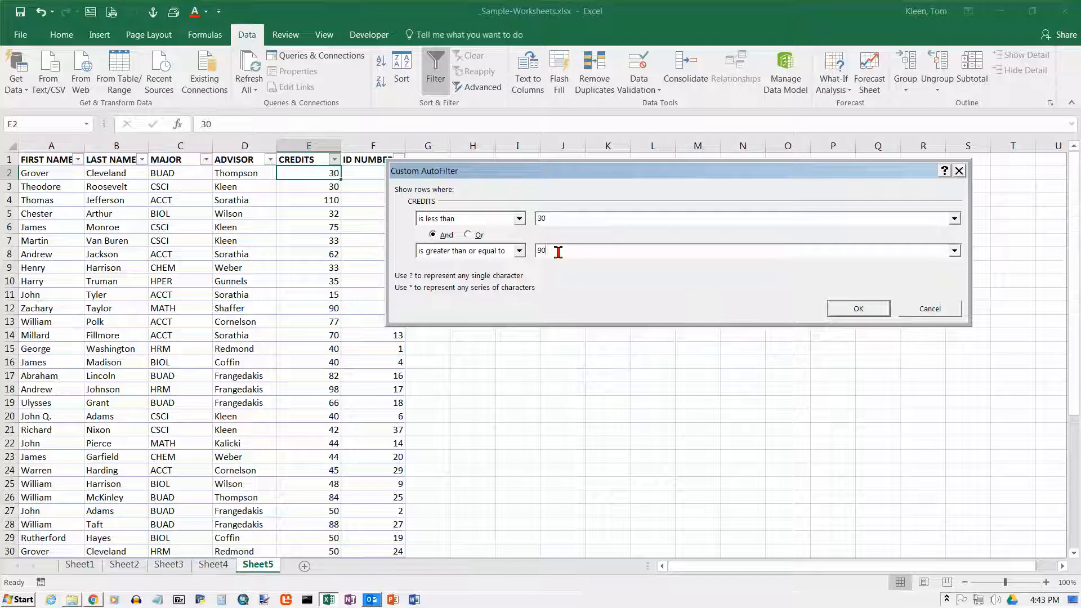
{"action": "left_click", "coordinate": [857, 310]}
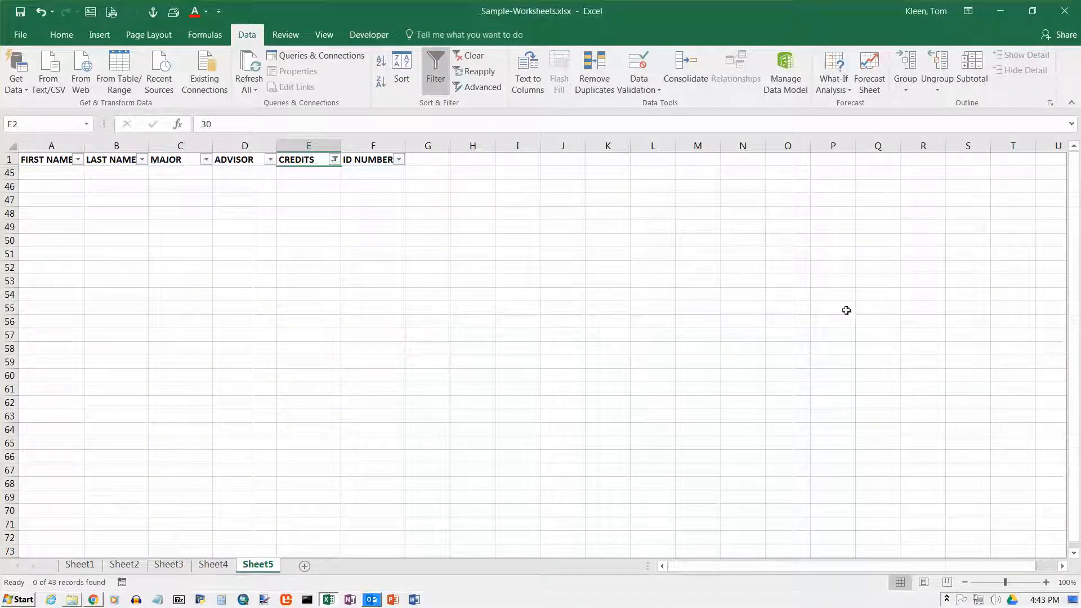
Edit the custom CREDITS filter so its two conditions are joined with Or instead of And, and apply it
{"action": "left_click", "coordinate": [334, 161]}
{"action": "mouse_move", "coordinate": [318, 262]}
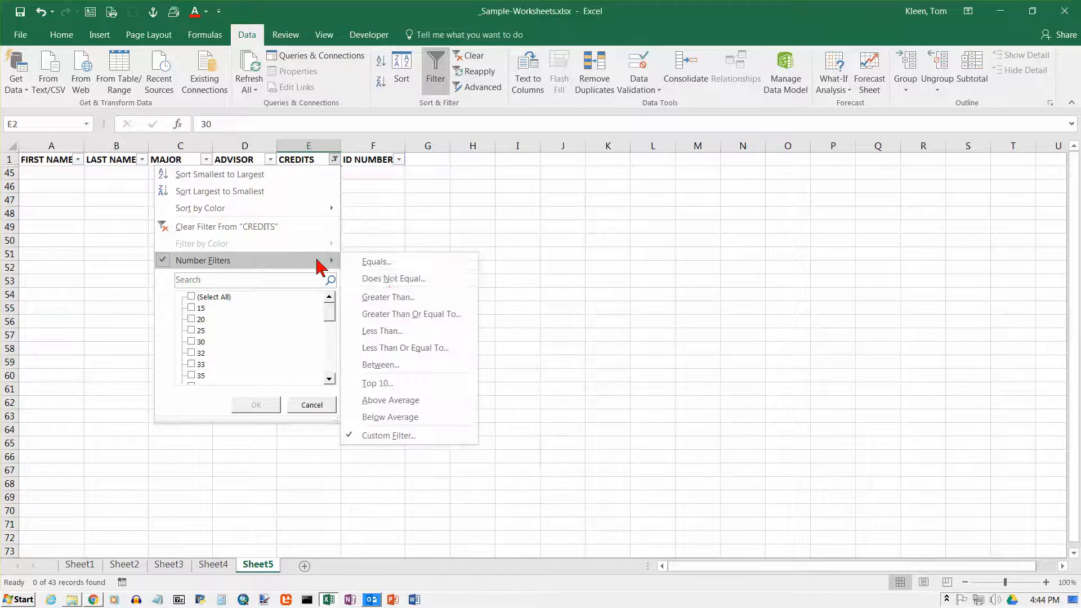
{"action": "left_click", "coordinate": [442, 437]}
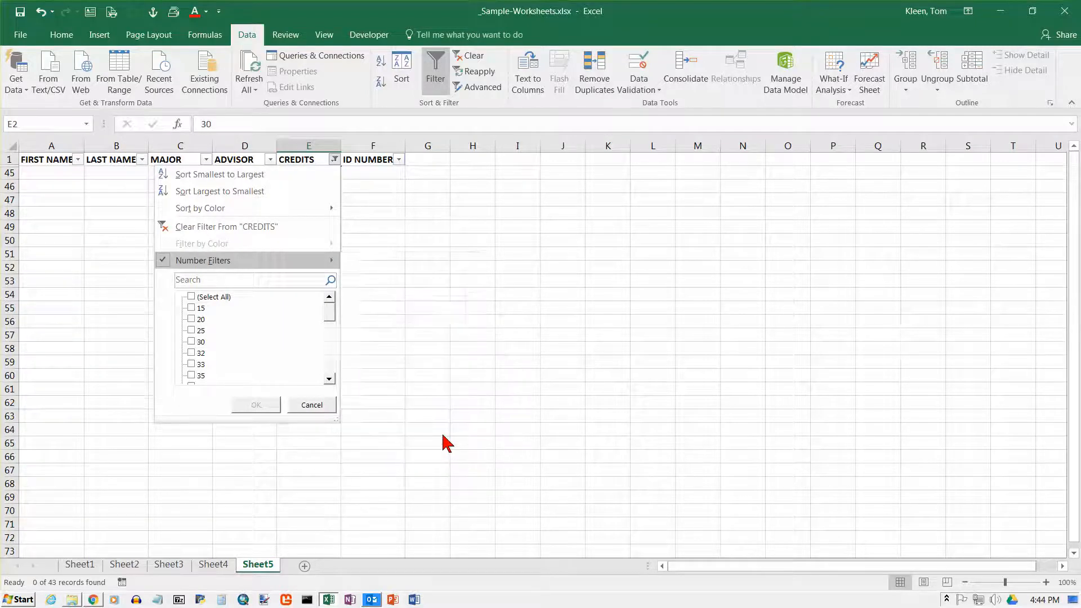
{"action": "left_click_drag", "start_coordinate": [624, 178], "coordinate": [532, 198]}
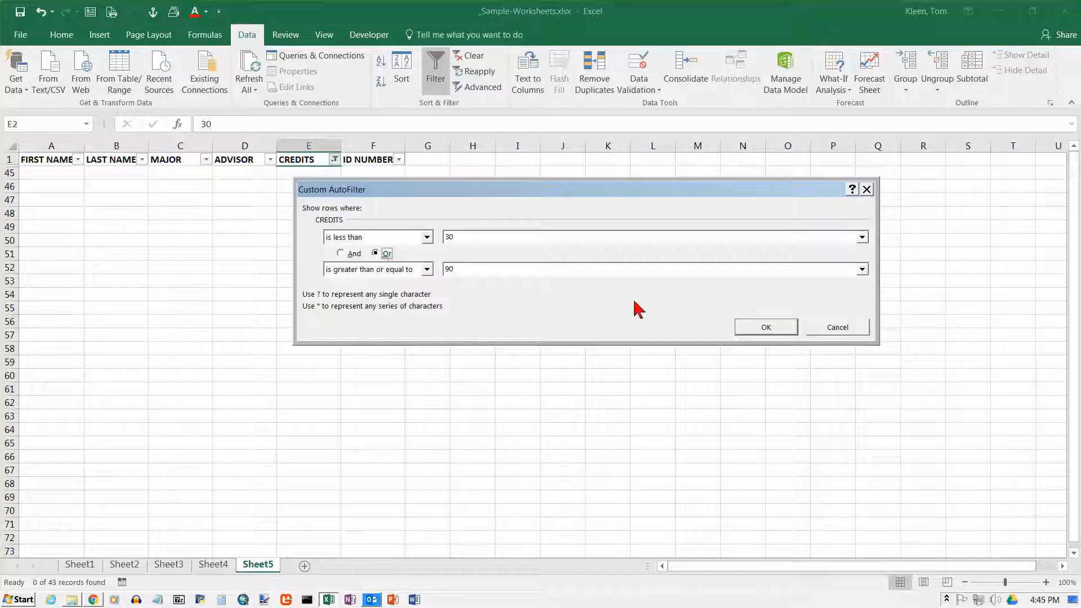
{"action": "left_click", "coordinate": [767, 328]}
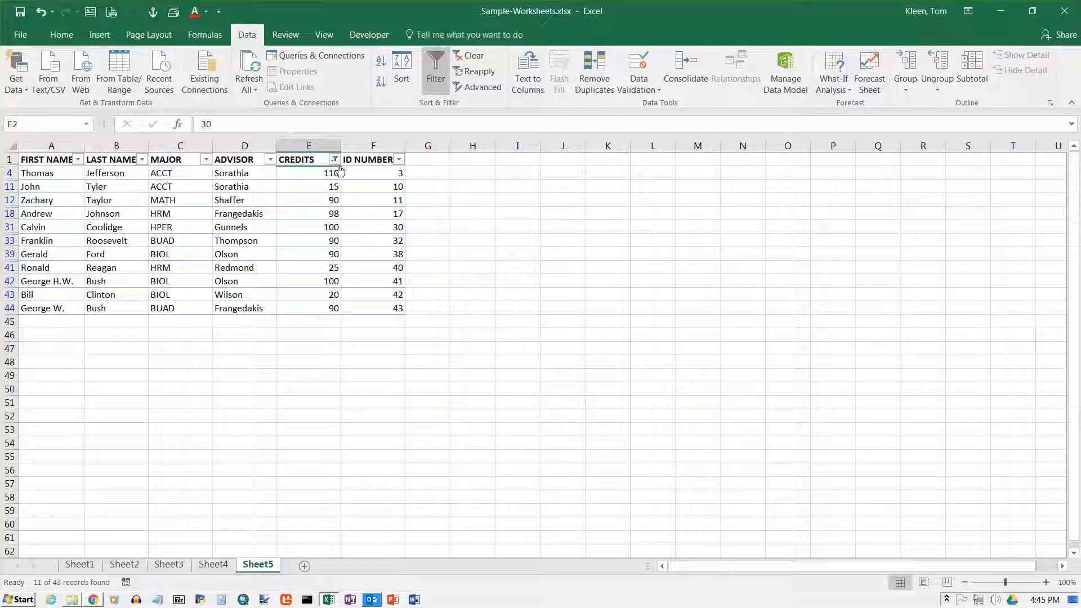
Sort the filtered student rows by CREDITS from smallest to largest and select the first CREDITS value
{"action": "left_click", "coordinate": [382, 62]}
{"action": "left_click_drag", "start_coordinate": [328, 172], "coordinate": [330, 307]}
{"action": "left_click", "coordinate": [310, 173]}
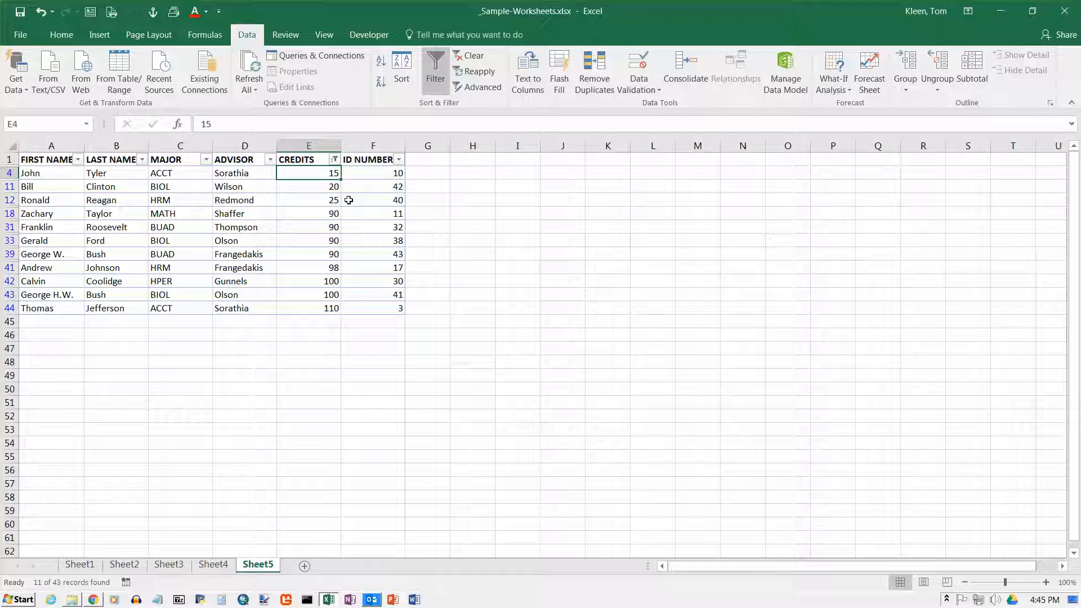
Filter the MAJOR column to show only ACCT students within the current CREDITS filter
{"action": "left_click", "coordinate": [206, 160]}
{"action": "left_click", "coordinate": [73, 297]}
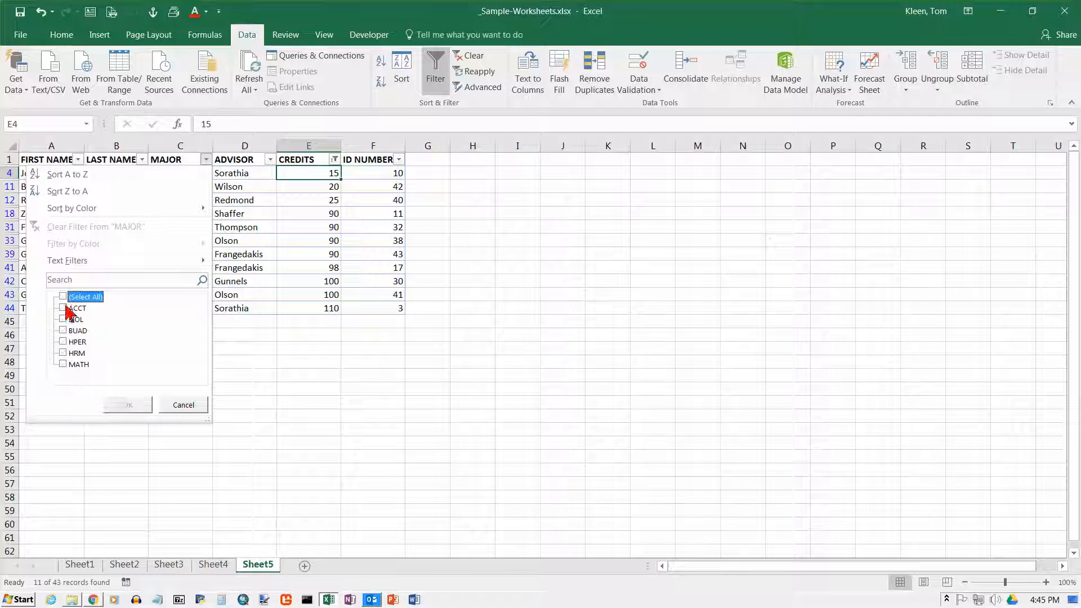
{"action": "left_click", "coordinate": [74, 308]}
{"action": "left_click", "coordinate": [127, 405]}
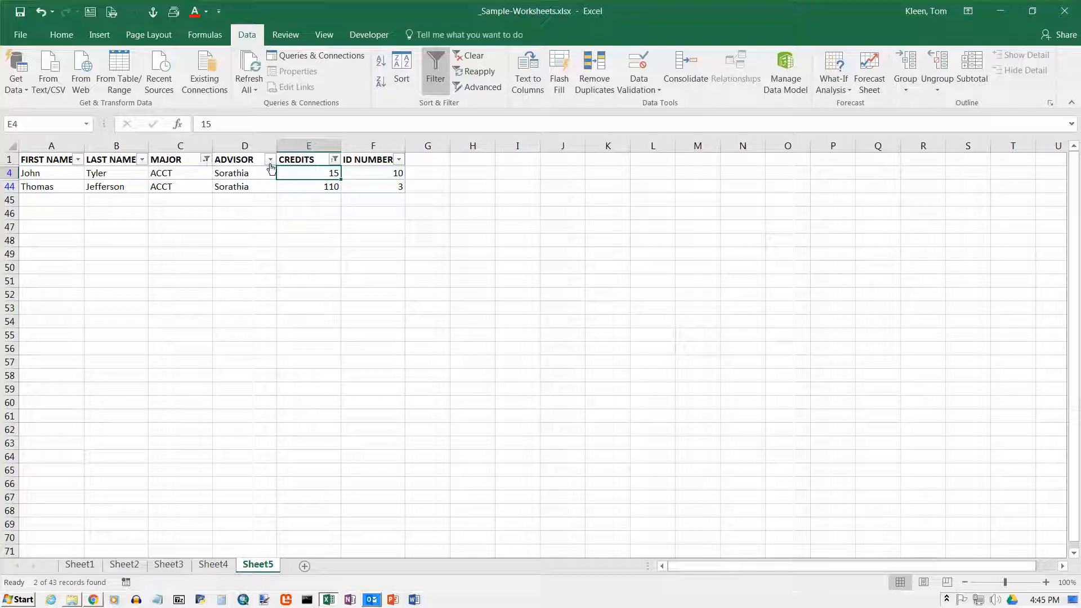
Review the custom CREDITS filter's two conditions and their Or connection, keeping the dialog clear of the filtered rows for comparison
{"action": "left_click", "coordinate": [336, 160]}
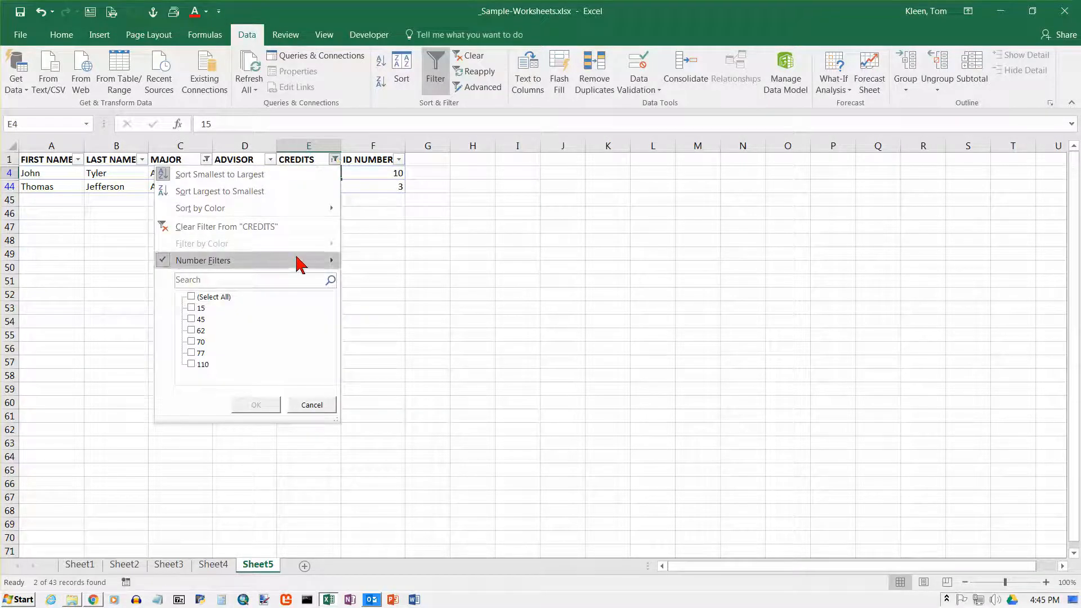
{"action": "mouse_move", "coordinate": [302, 260]}
{"action": "left_click", "coordinate": [403, 438]}
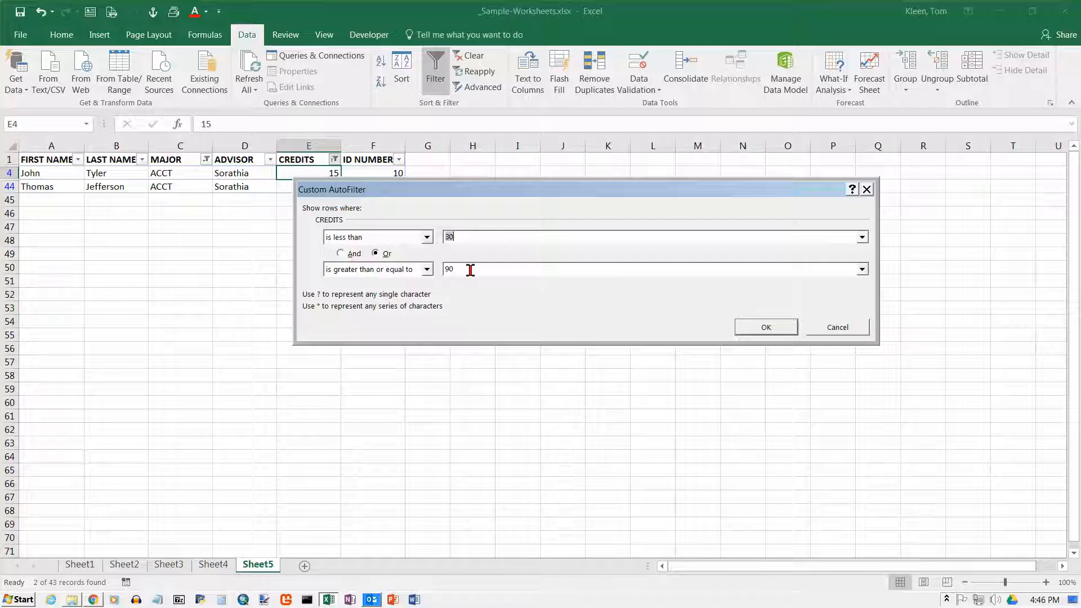
{"action": "left_click", "coordinate": [773, 330]}
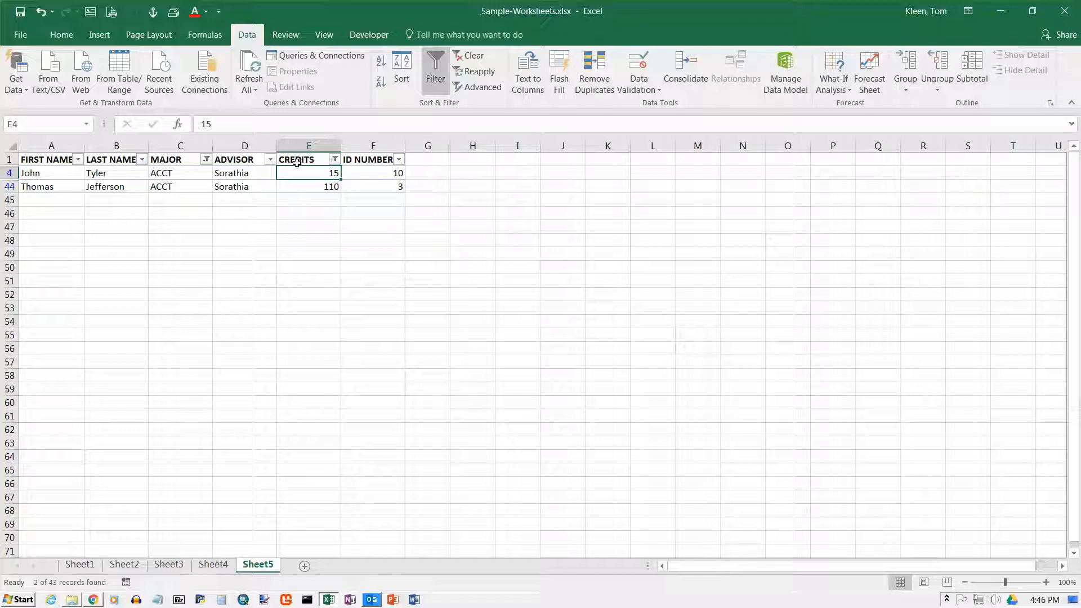
{"action": "left_click", "coordinate": [336, 160]}
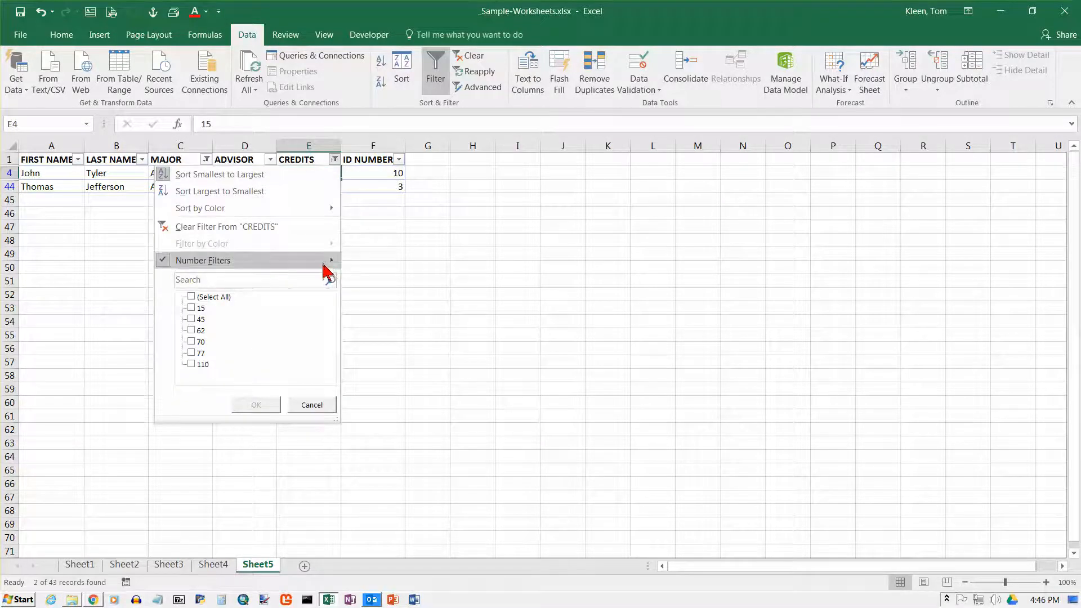
{"action": "mouse_move", "coordinate": [324, 264]}
{"action": "left_click", "coordinate": [414, 437]}
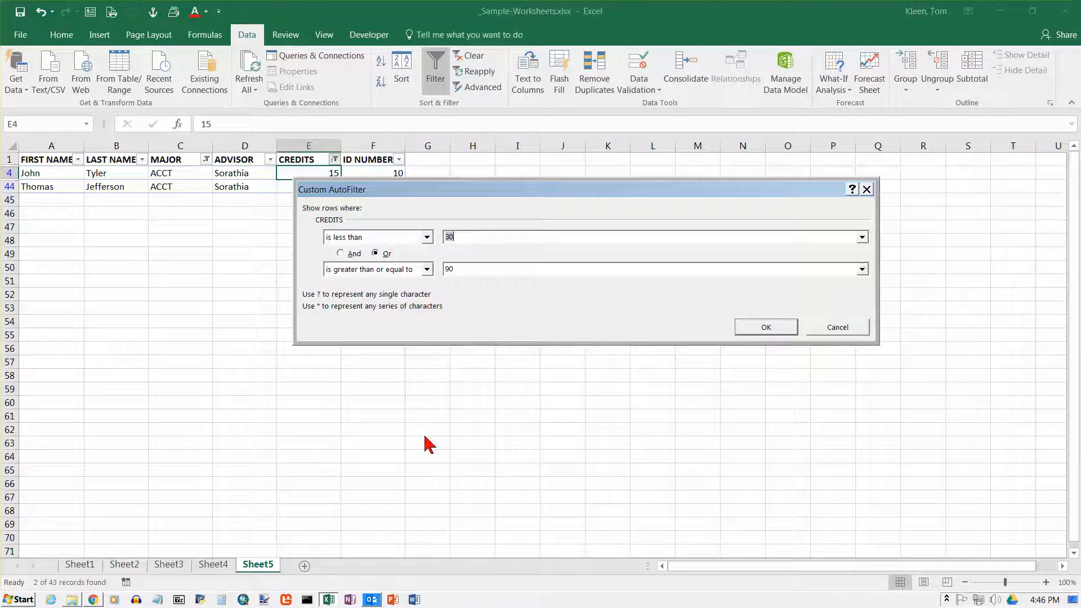
{"action": "left_click_drag", "start_coordinate": [512, 191], "coordinate": [648, 176]}
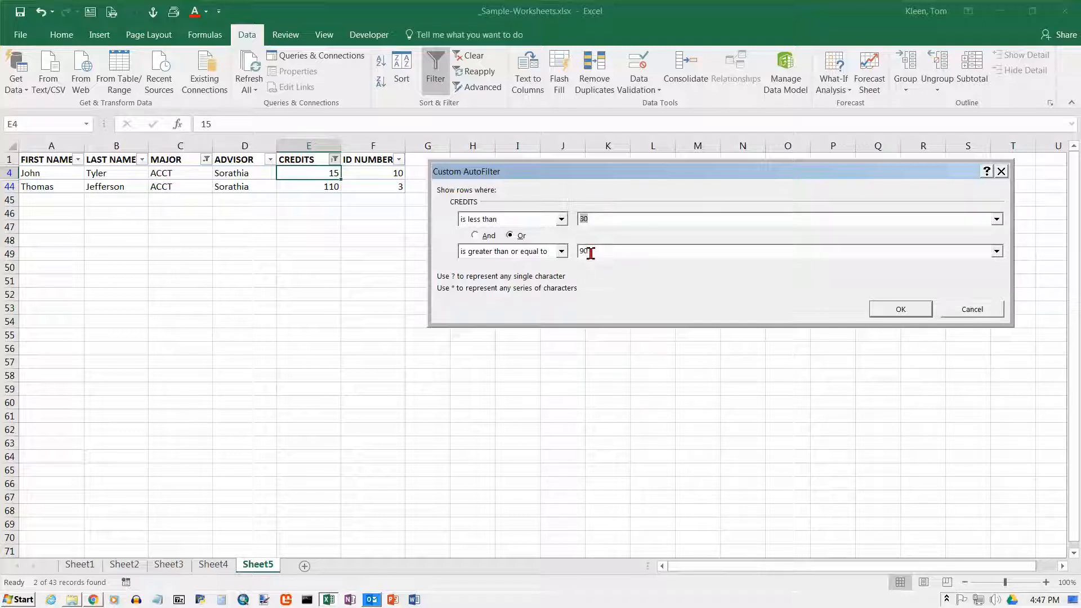
{"action": "left_click_drag", "start_coordinate": [545, 174], "coordinate": [231, 234]}
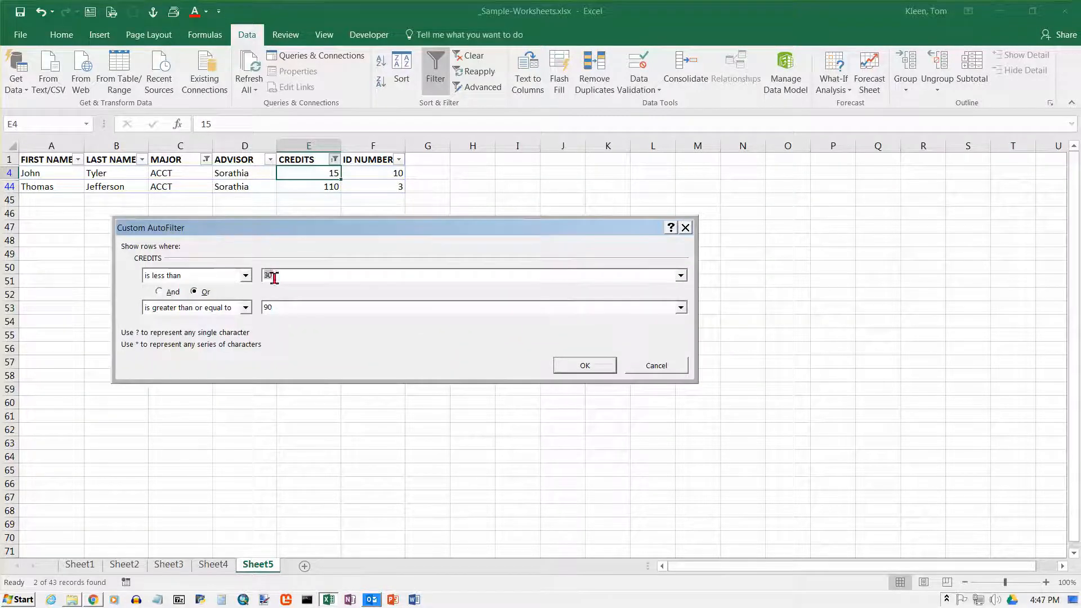